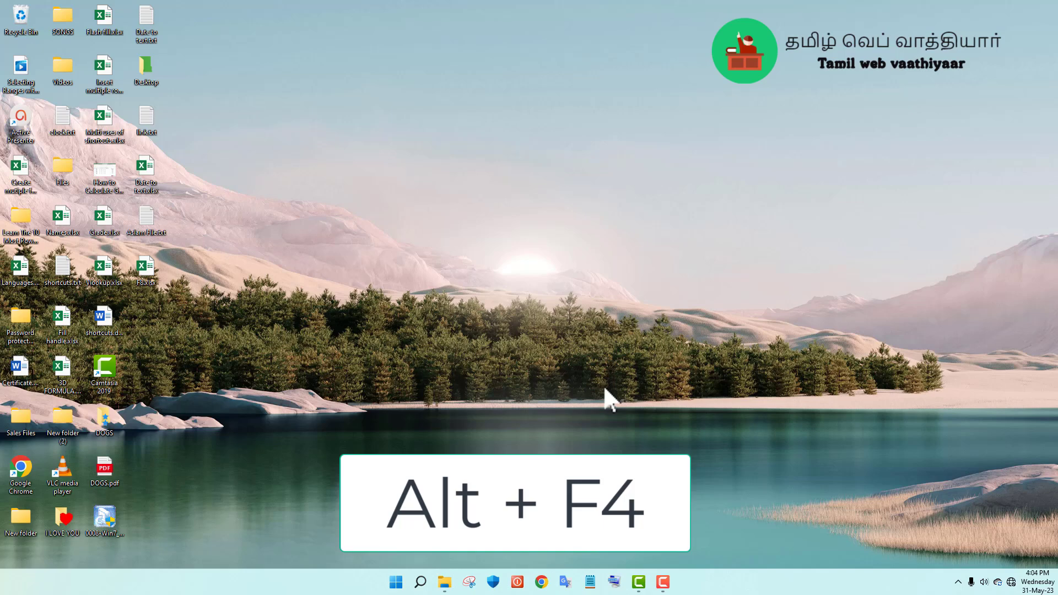
- Open the Shut Down Windows dialog, review its power options with Shut down chosen, and cancel without shutting down
{"action": "key", "text": "alt+F4"}
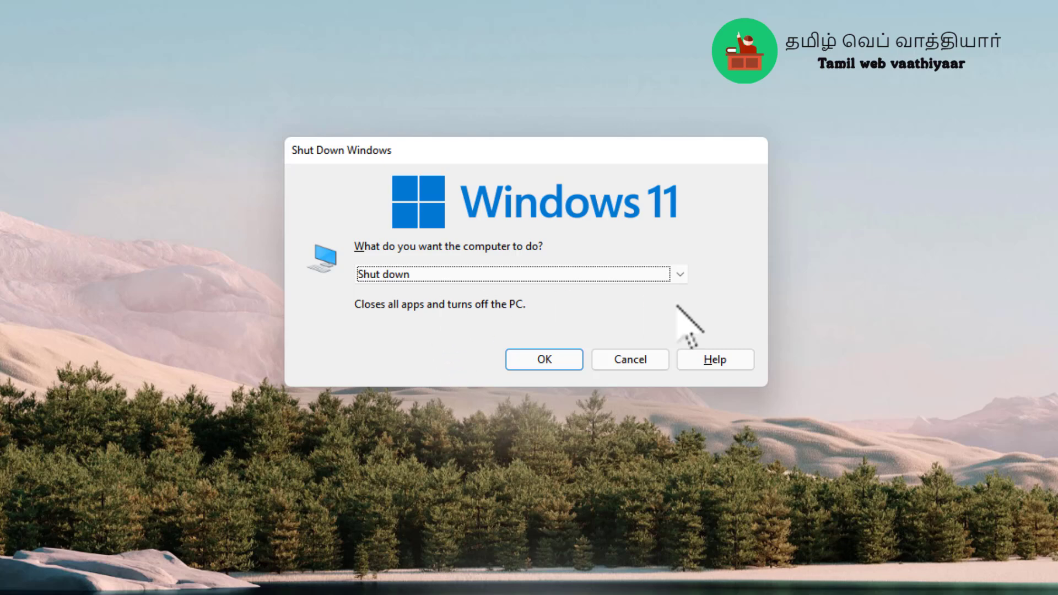
{"action": "left_click", "coordinate": [679, 274]}
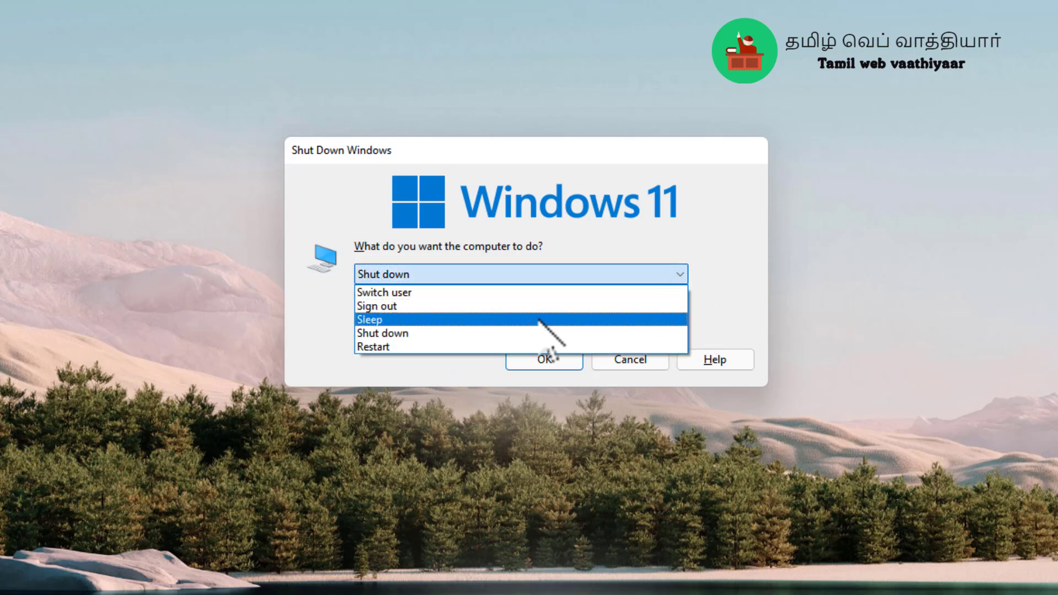
{"action": "left_click", "coordinate": [537, 336]}
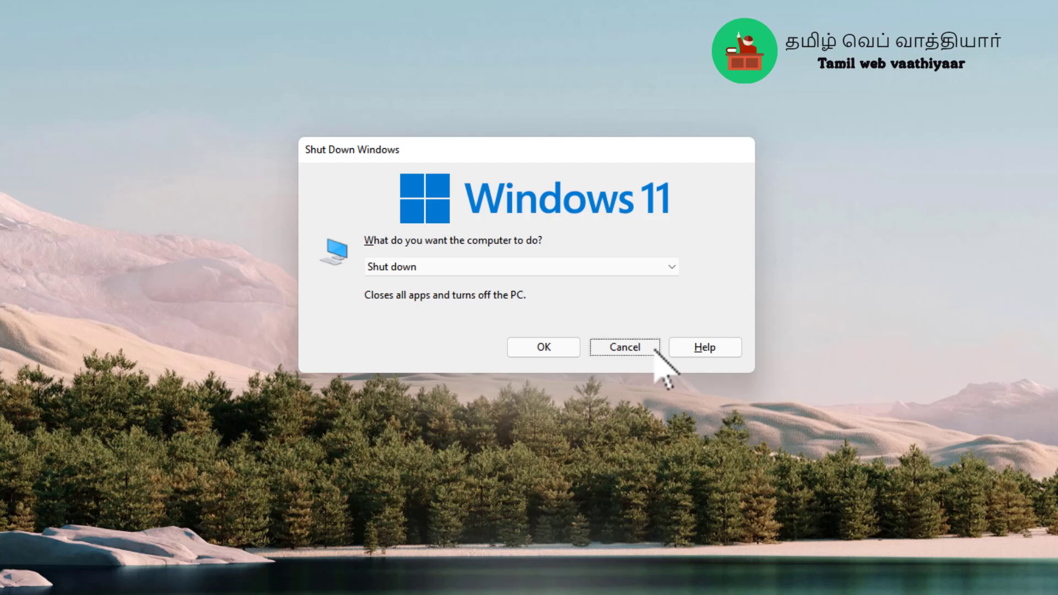
{"action": "left_click", "coordinate": [629, 359]}
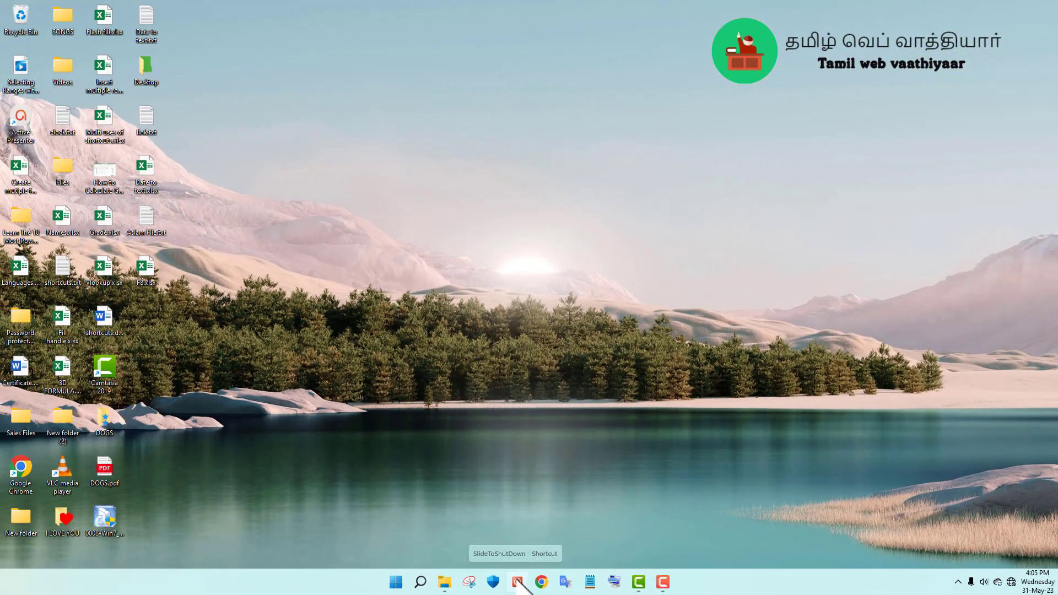
- Launch the pinned SlideToShutDown shortcut, pull the shutdown screen partway down, and slide it back up to dismiss it
{"action": "left_click", "coordinate": [516, 565]}
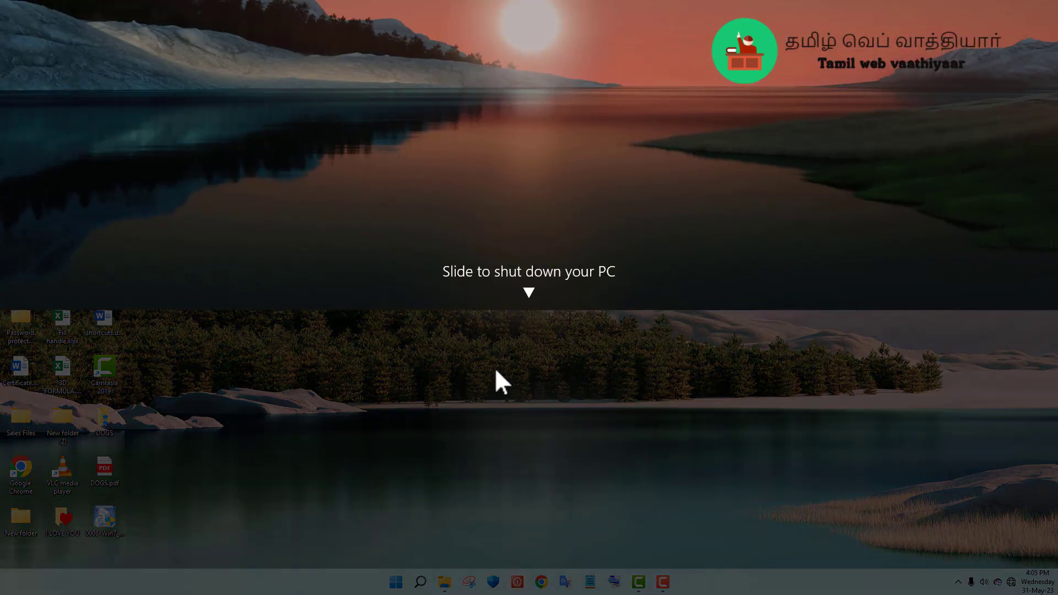
{"action": "left_click_drag", "start_coordinate": [522, 144], "coordinate": [530, 234]}
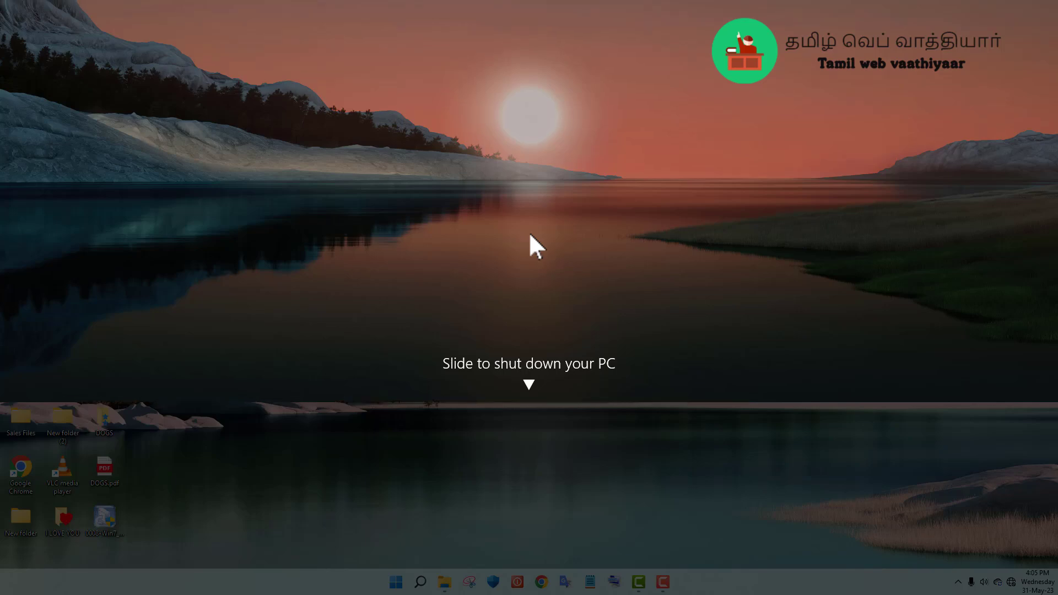
{"action": "left_click_drag", "start_coordinate": [531, 231], "coordinate": [520, 110]}
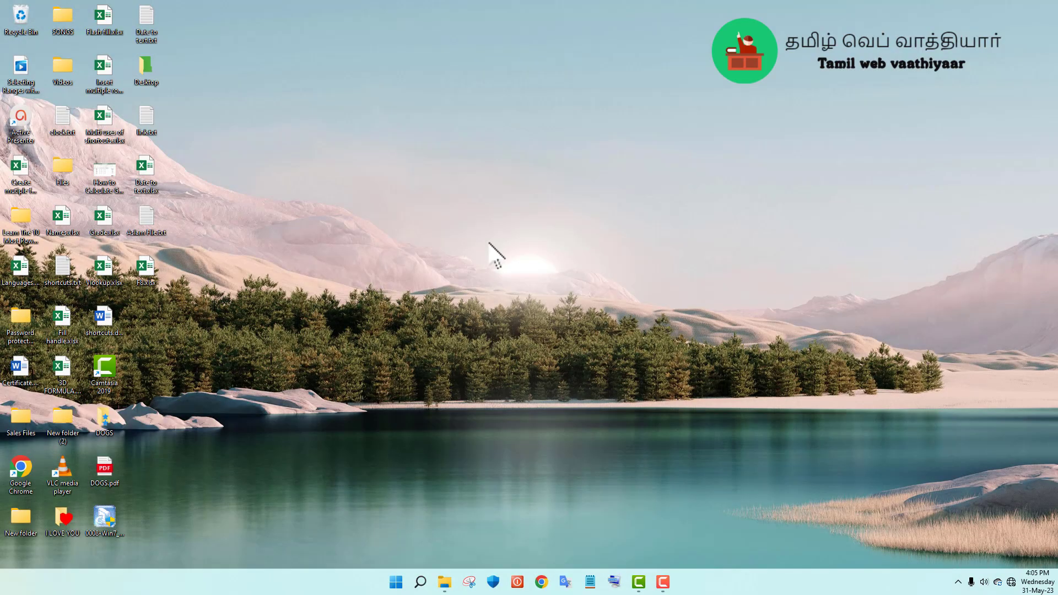
- Unpin the SlideToShutDown shortcut from the taskbar
{"action": "right_click", "coordinate": [517, 582]}
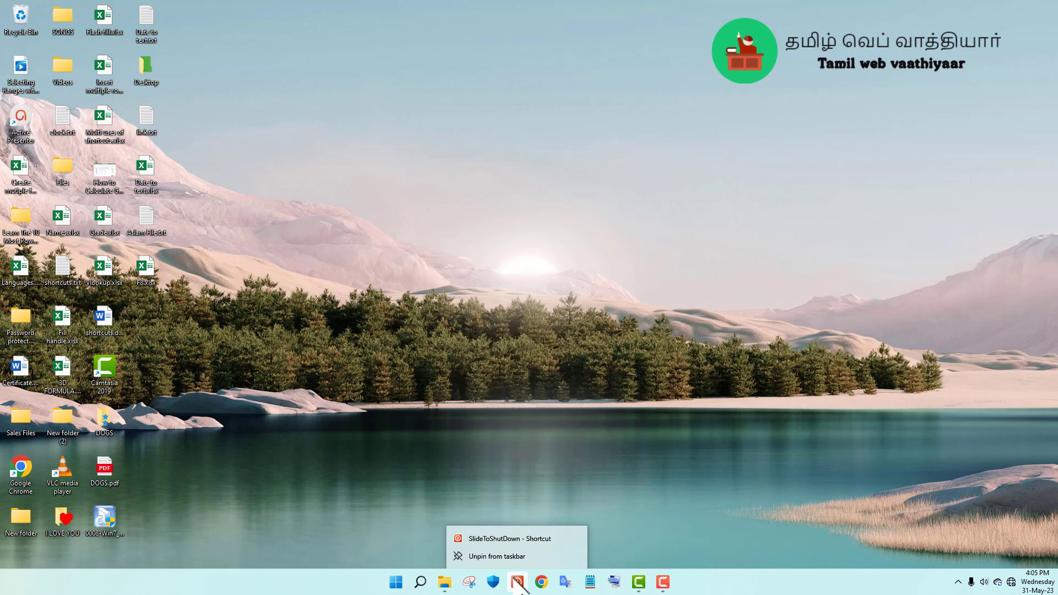
{"action": "left_click", "coordinate": [516, 557]}
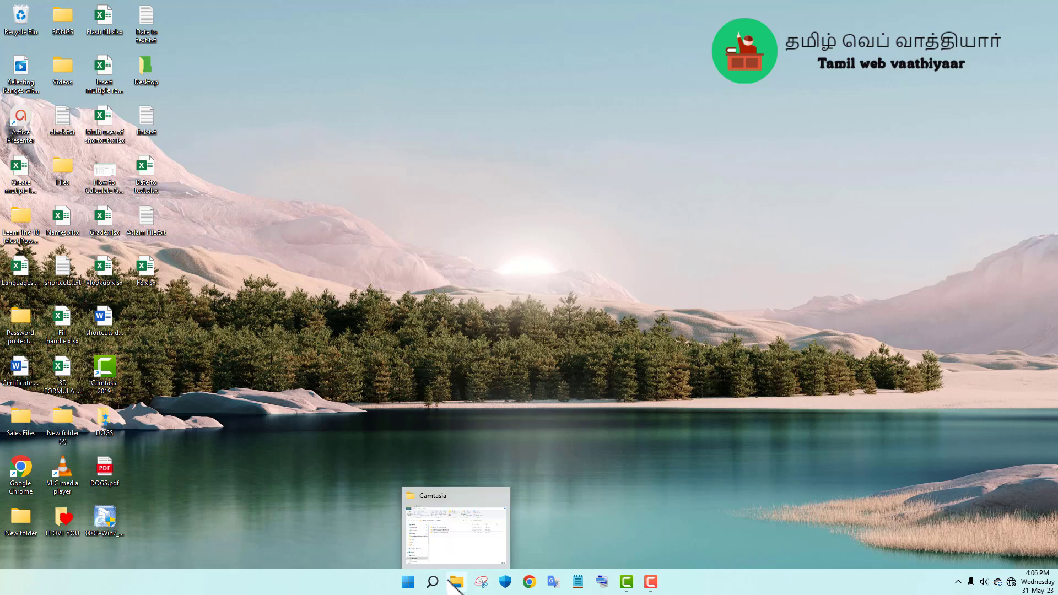
- Switch to File Explorer and go to the System32 folder inside Windows on the Win 11 (C:) drive
{"action": "left_click", "coordinate": [456, 529]}
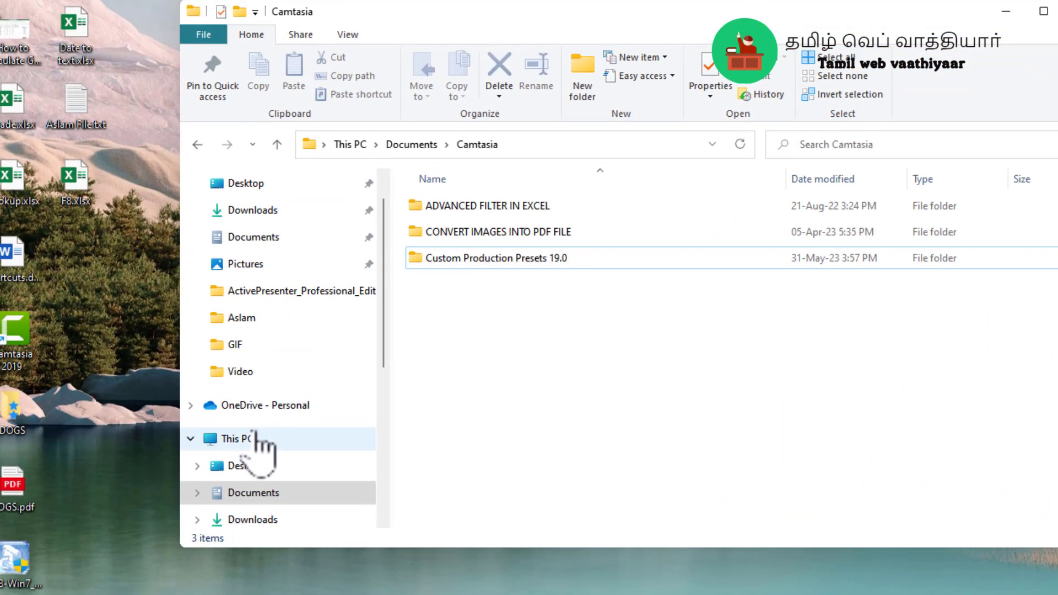
{"action": "left_click", "coordinate": [263, 437]}
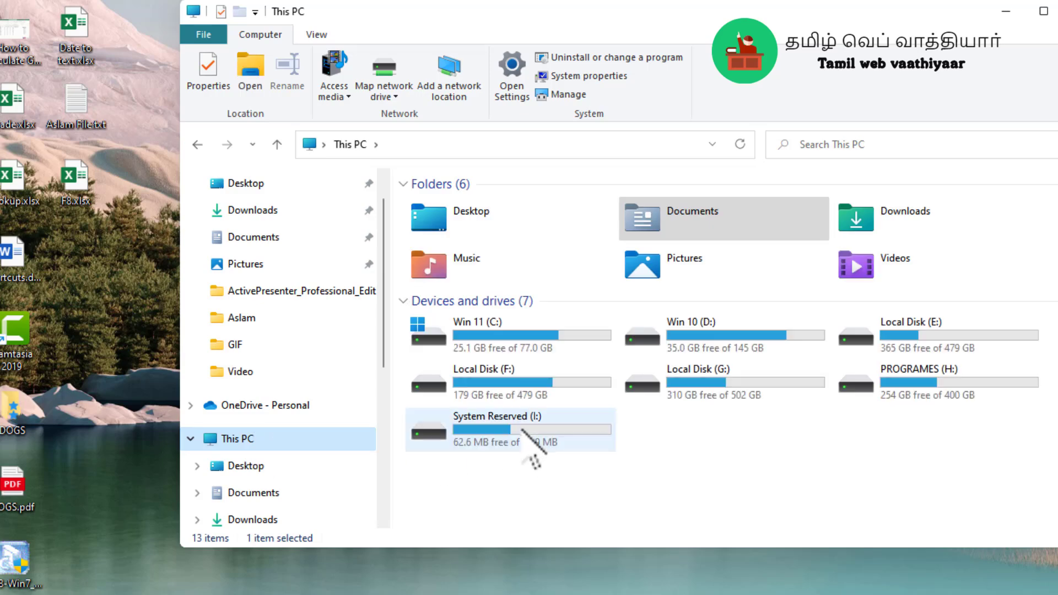
{"action": "left_click", "coordinate": [509, 329]}
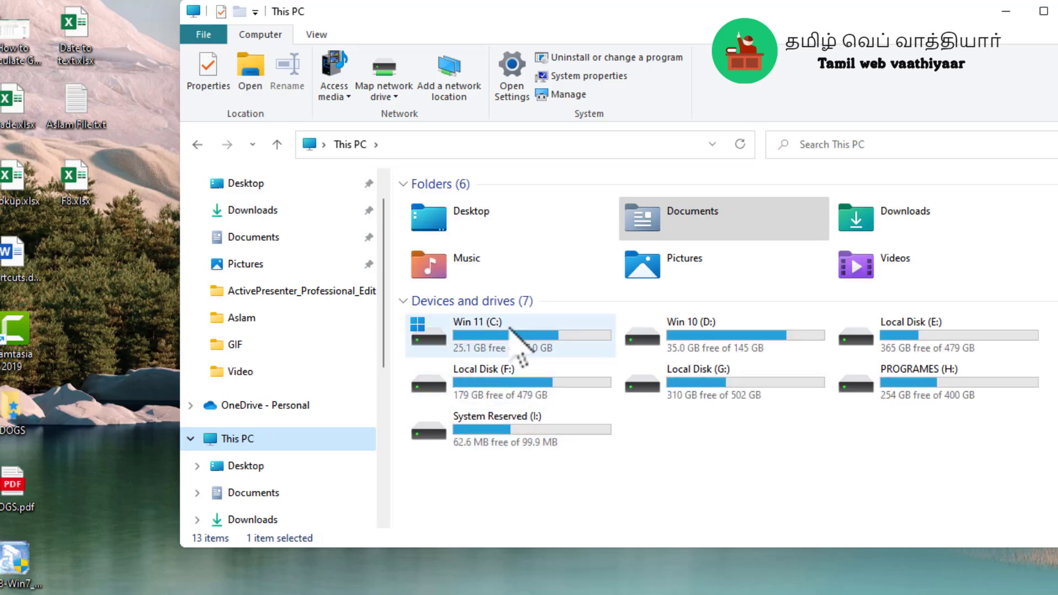
{"action": "double_click", "coordinate": [509, 328]}
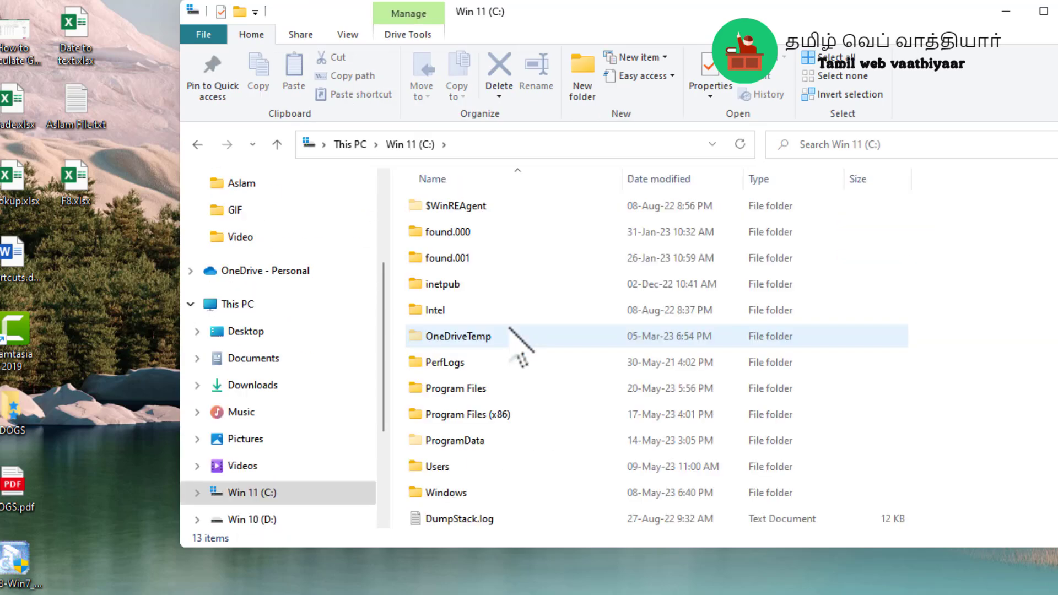
{"action": "double_click", "coordinate": [482, 486]}
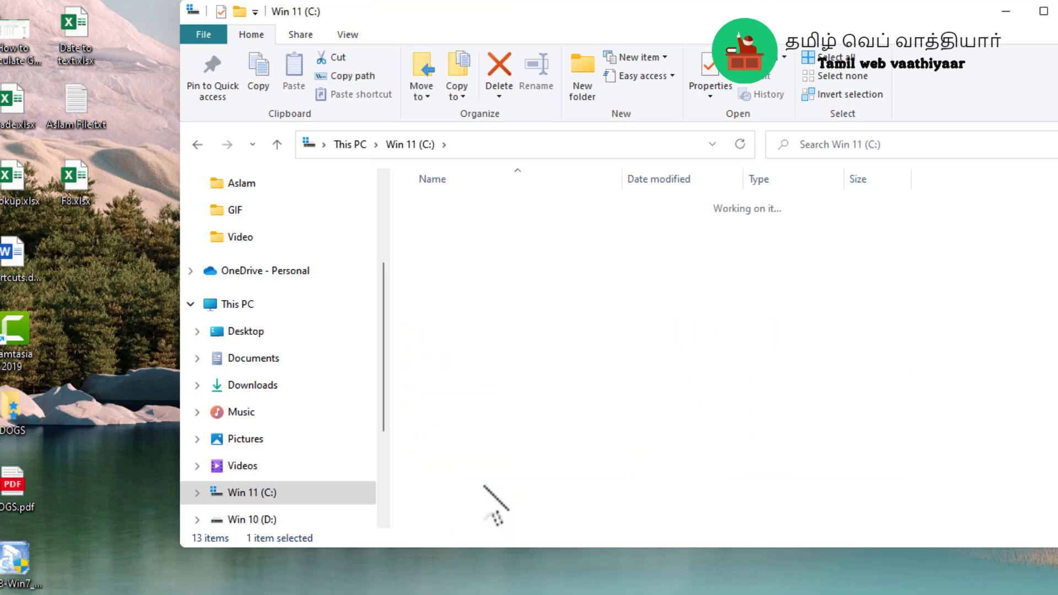
{"action": "scroll", "coordinate": [499, 479], "scroll_direction": "down", "scroll_amount": 3}
{"action": "scroll", "coordinate": [510, 431], "scroll_direction": "down", "scroll_amount": 15}
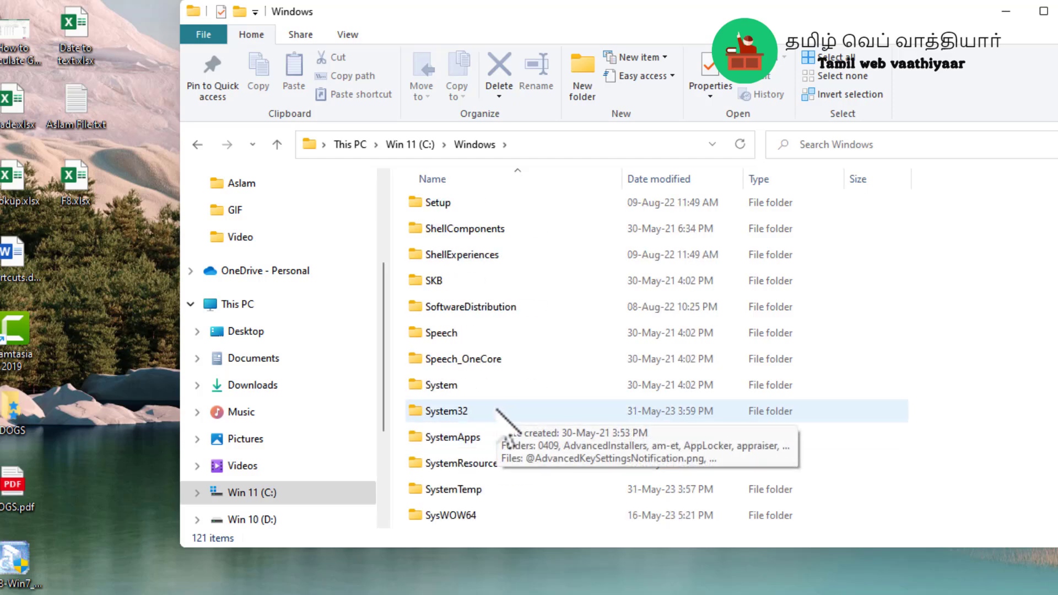
{"action": "double_click", "coordinate": [497, 411]}
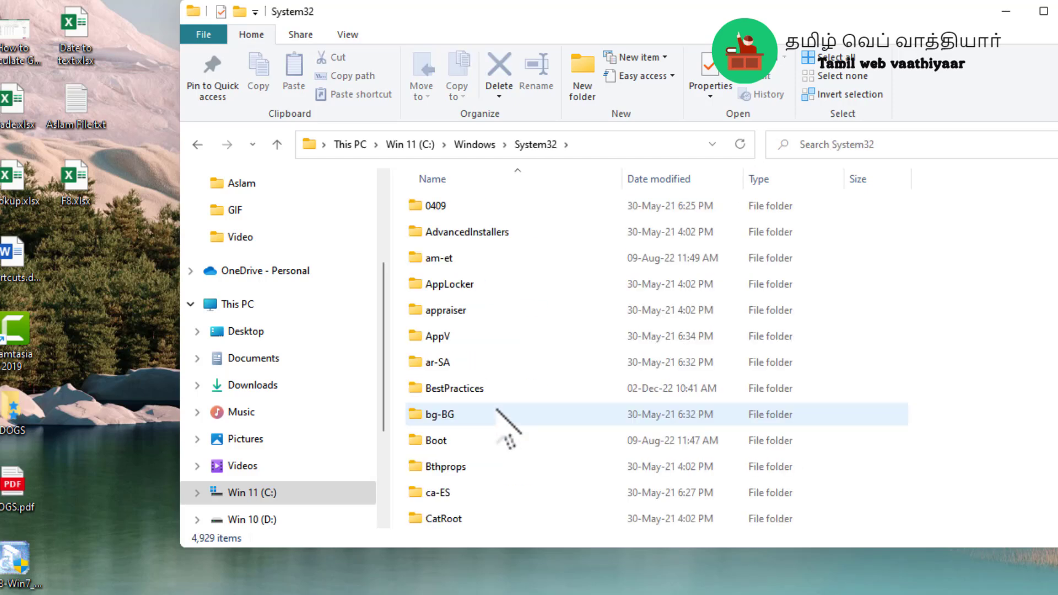
- Search the System32 folder for "slide"
{"action": "left_click", "coordinate": [913, 149]}
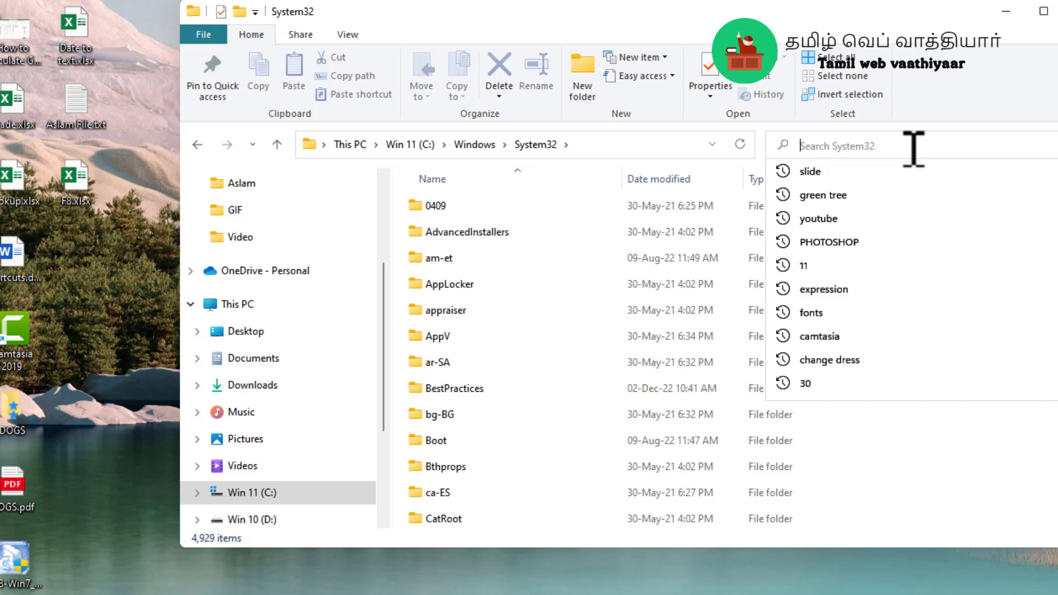
{"action": "type", "text": "slide"}
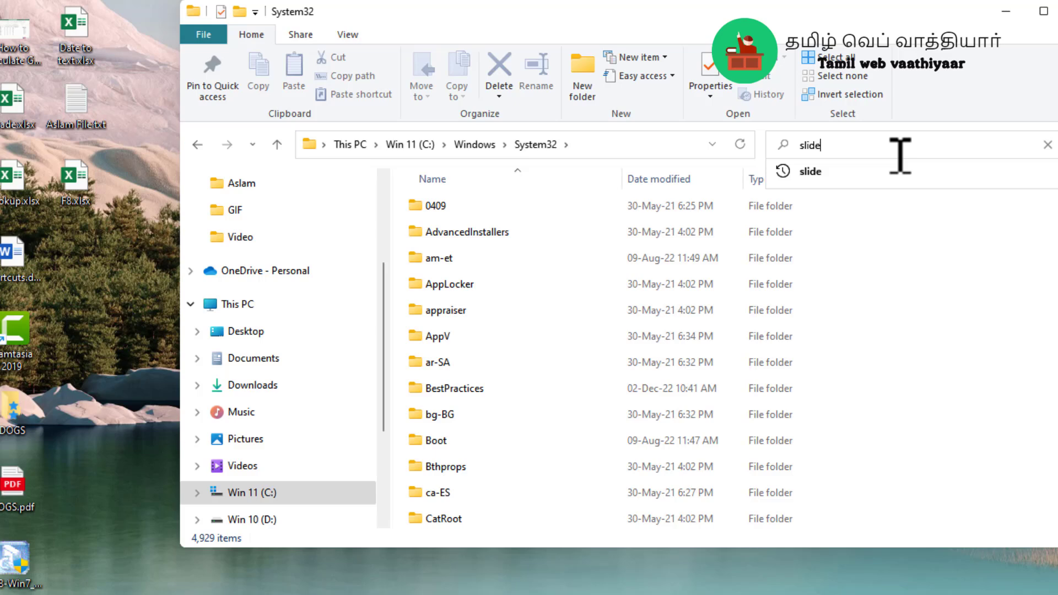
{"action": "key", "text": "Return"}
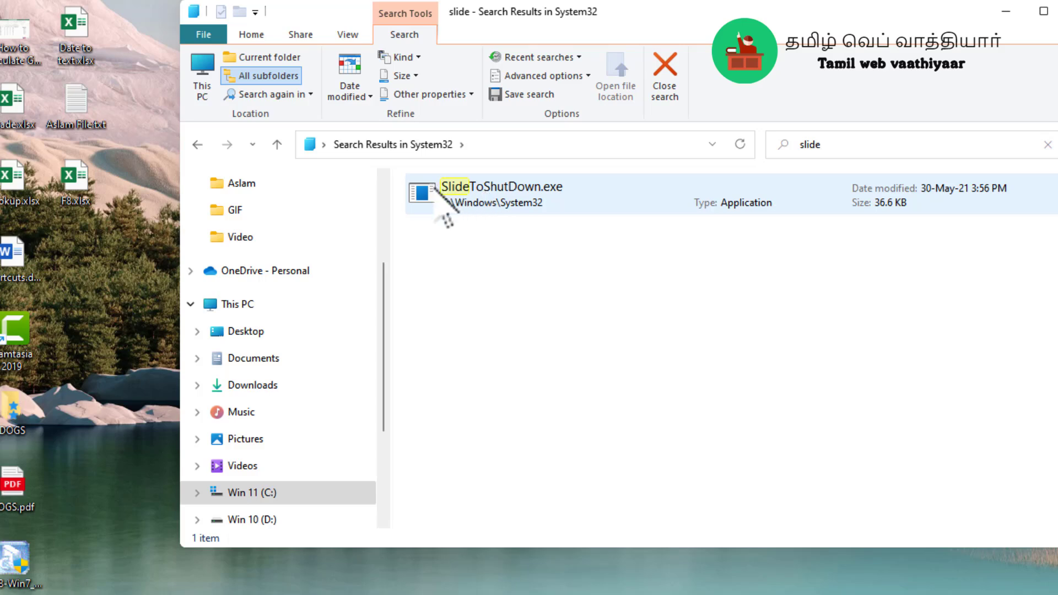
- Create a desktop shortcut for SlideToShutDown.exe and close the File Explorer window
{"action": "right_click", "coordinate": [436, 188]}
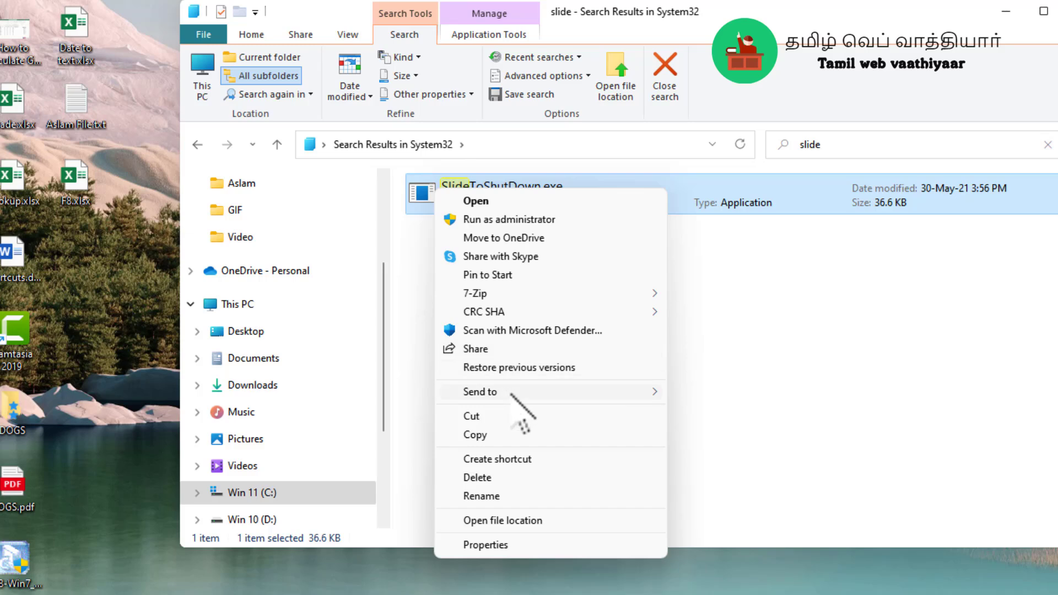
{"action": "mouse_move", "coordinate": [512, 392]}
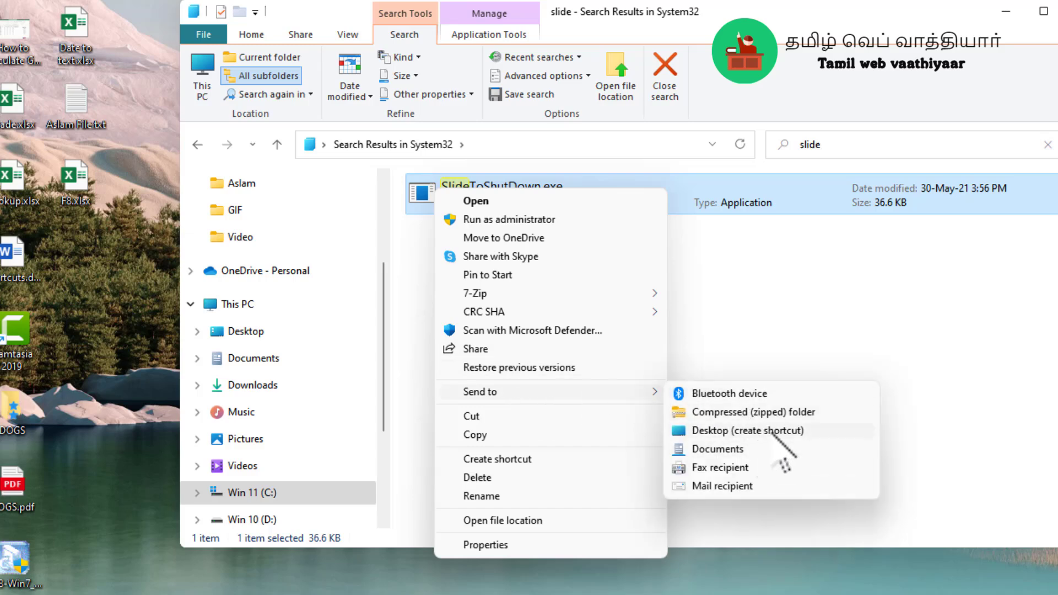
{"action": "left_click", "coordinate": [772, 431]}
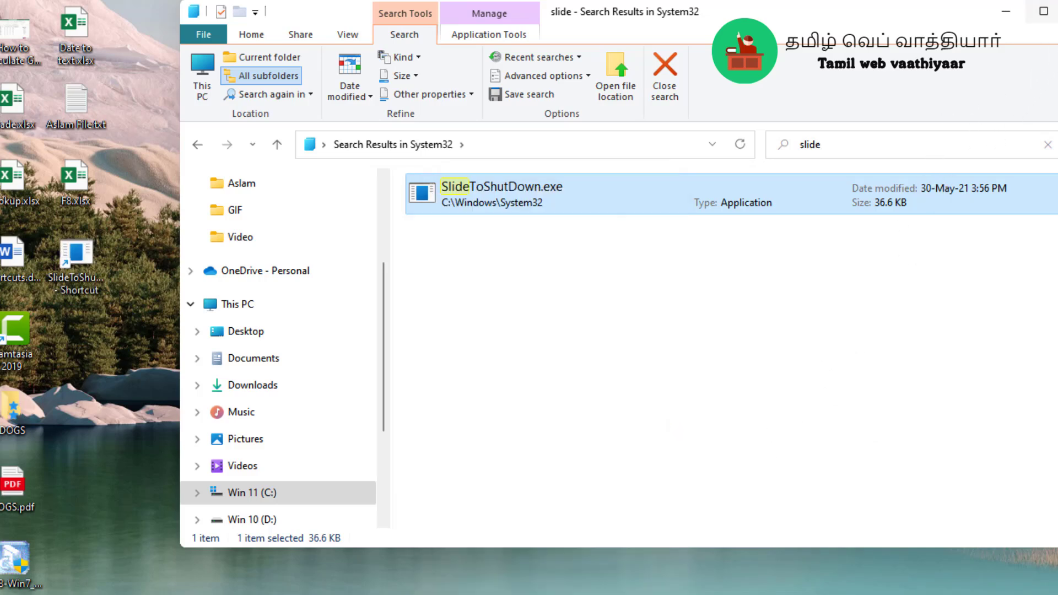
{"action": "left_click", "coordinate": [1057, 11]}
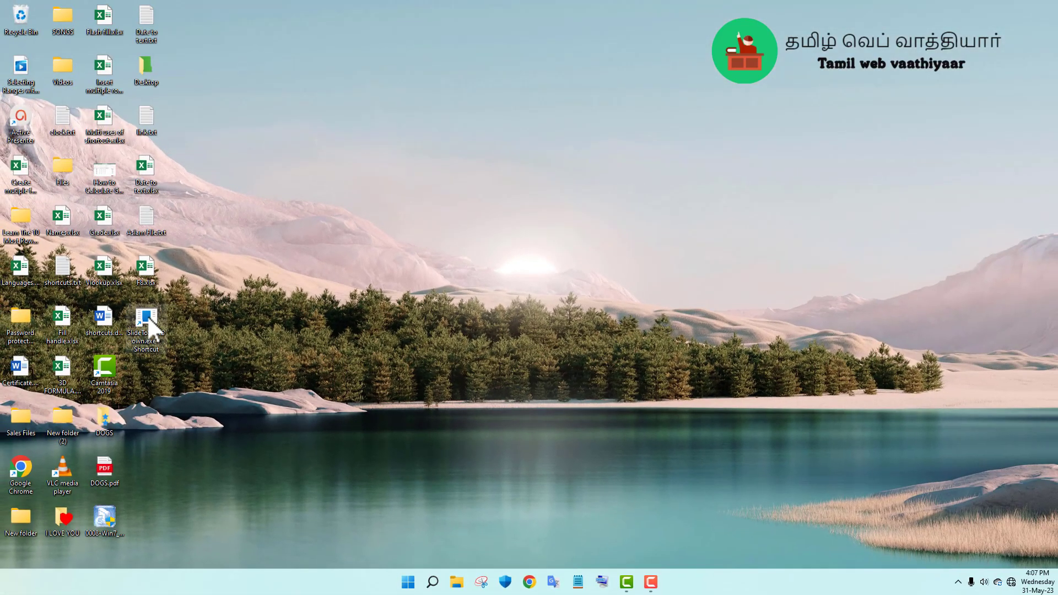
- Change the icon of the SlideToShutDown desktop shortcut to the red power symbol in its properties and apply it
{"action": "right_click", "coordinate": [80, 252]}
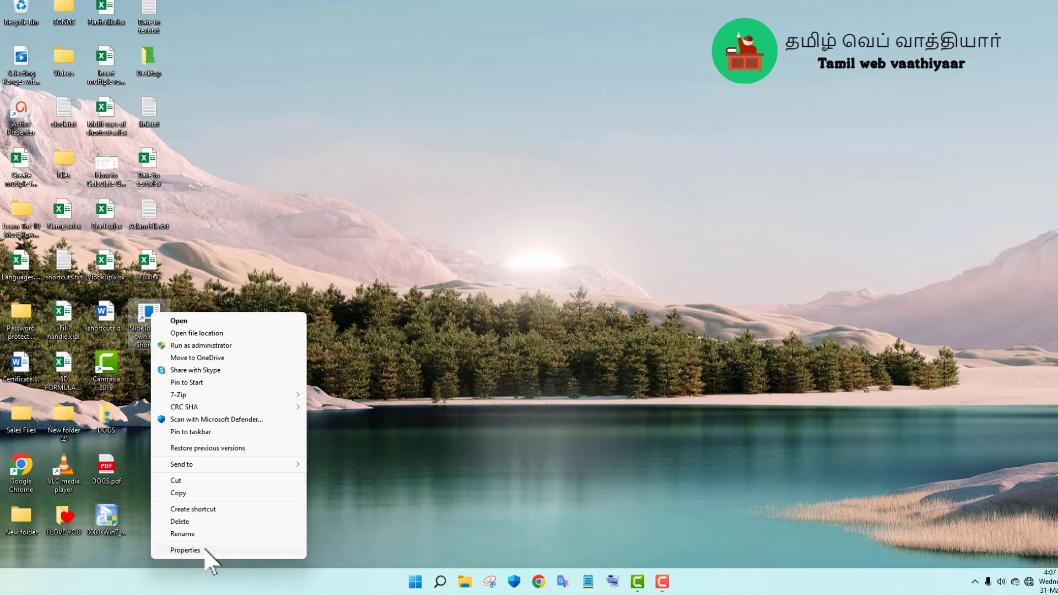
{"action": "left_click", "coordinate": [206, 550]}
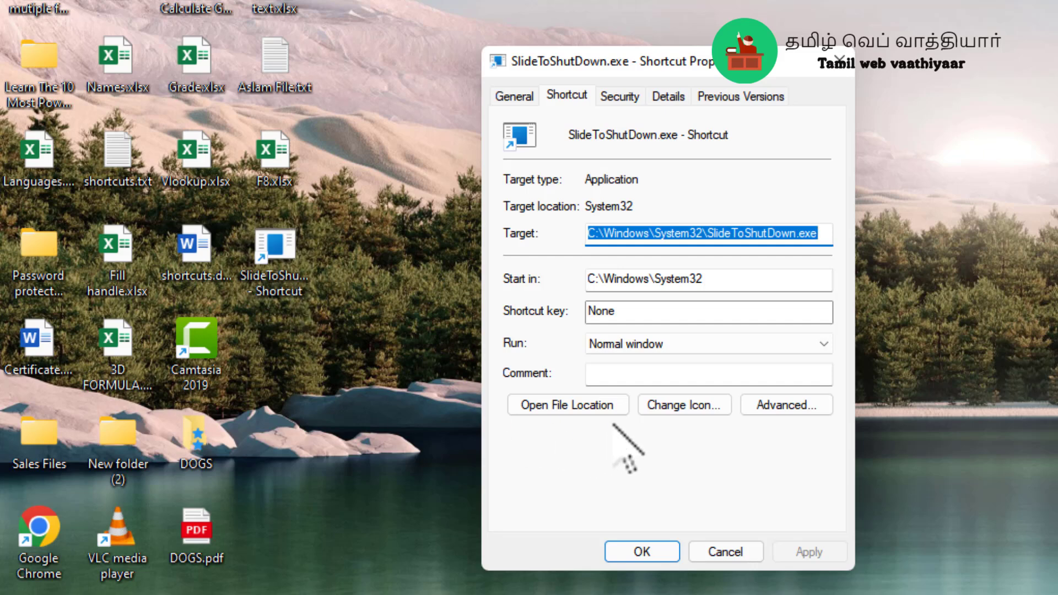
{"action": "left_click", "coordinate": [659, 406]}
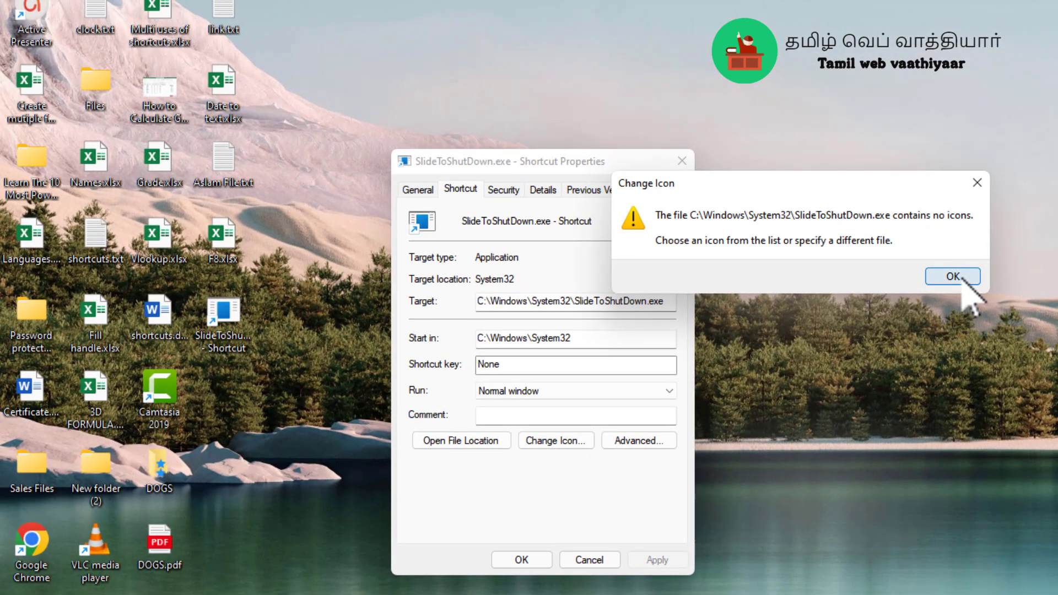
{"action": "left_click", "coordinate": [963, 280]}
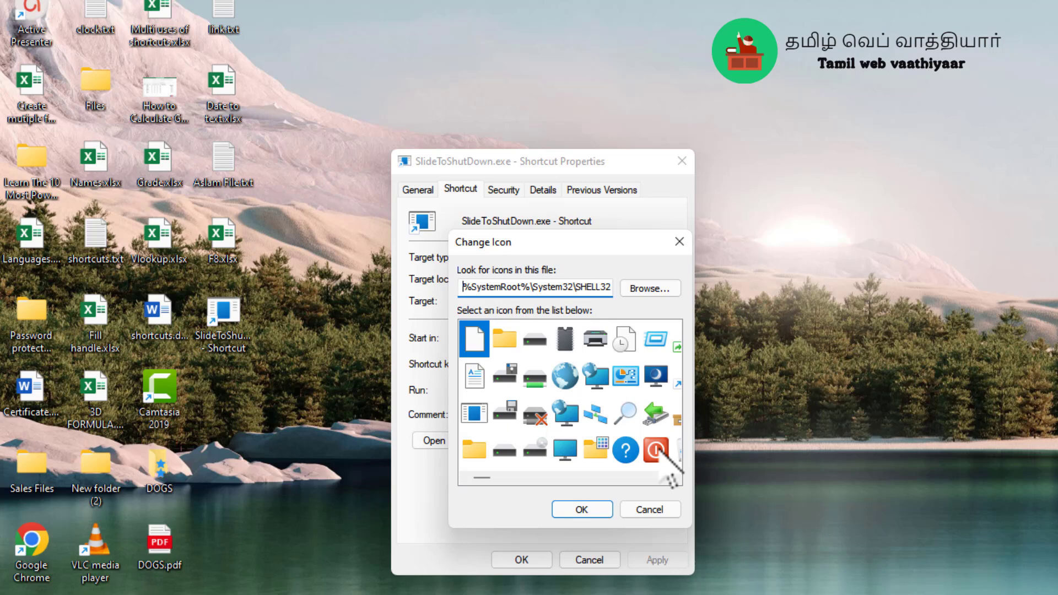
{"action": "left_click", "coordinate": [656, 449]}
{"action": "left_click", "coordinate": [603, 510]}
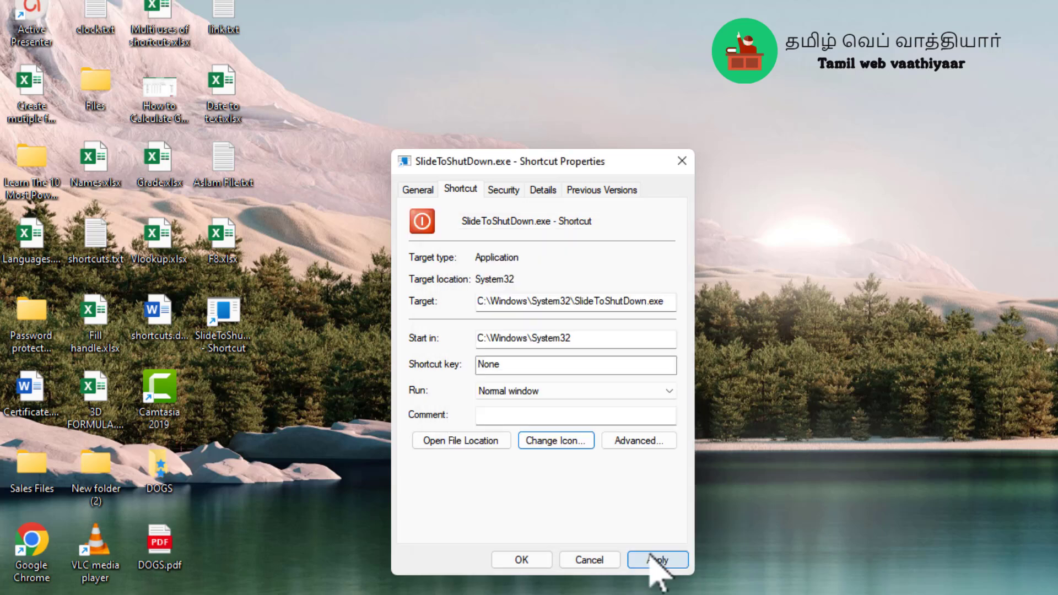
{"action": "left_click", "coordinate": [659, 560]}
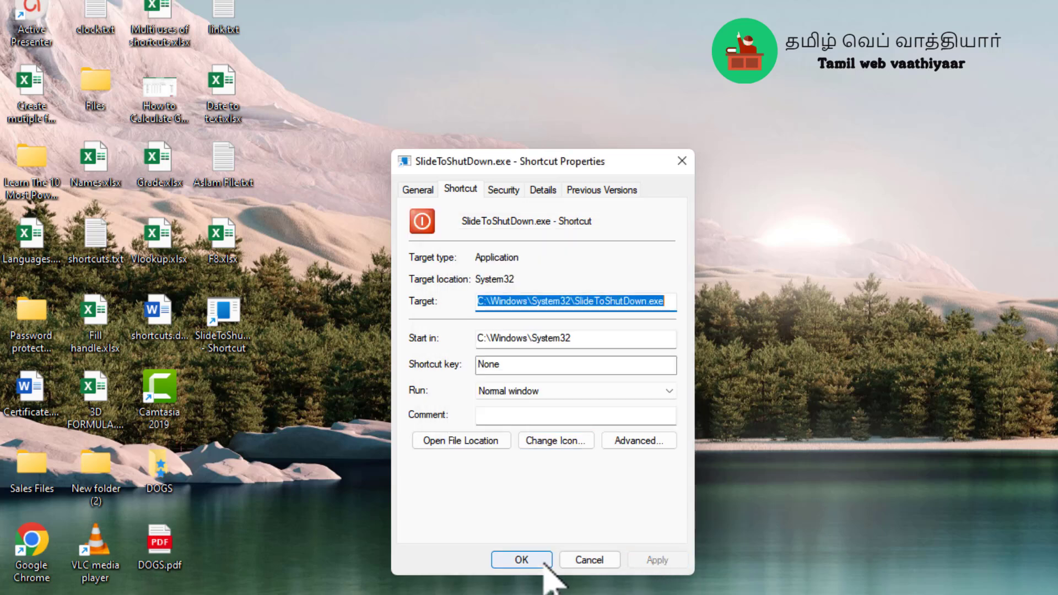
{"action": "left_click", "coordinate": [546, 557]}
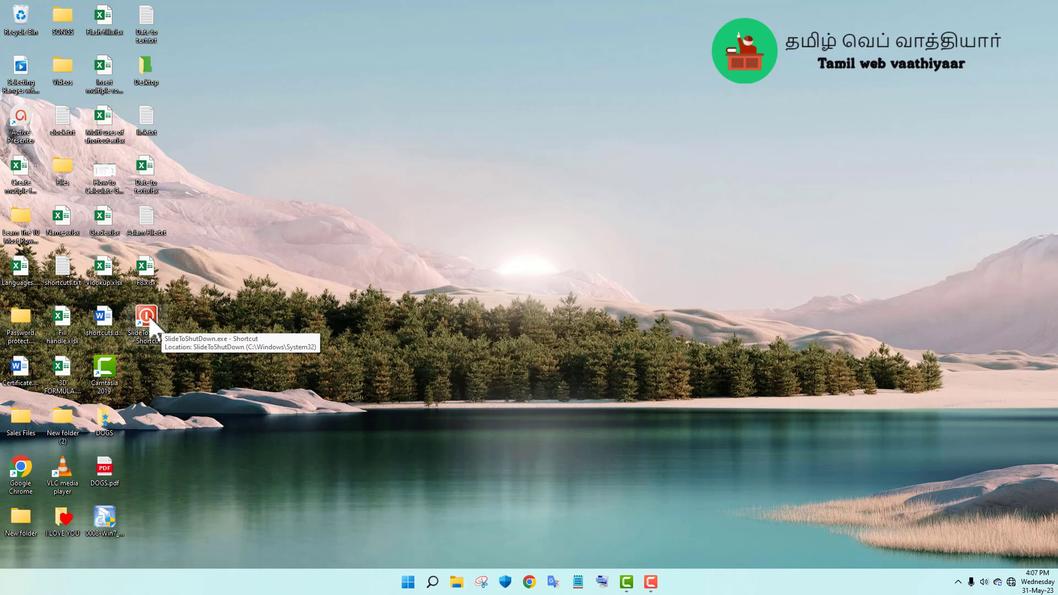
- Pin the SlideToShutDown shortcut to the taskbar and move it between Search and File Explorer
{"action": "right_click", "coordinate": [151, 325]}
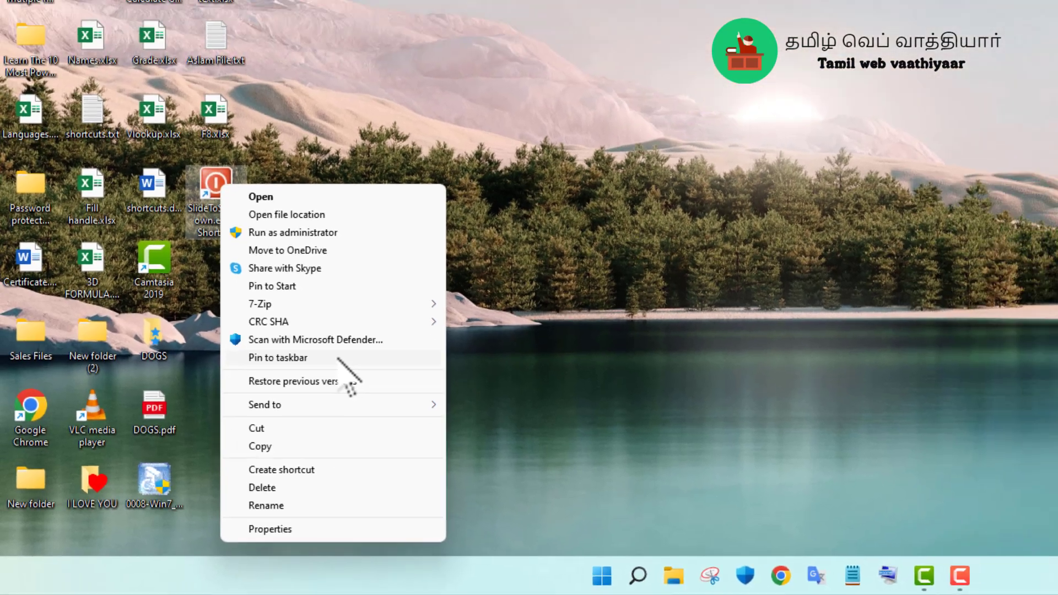
{"action": "left_click", "coordinate": [405, 310]}
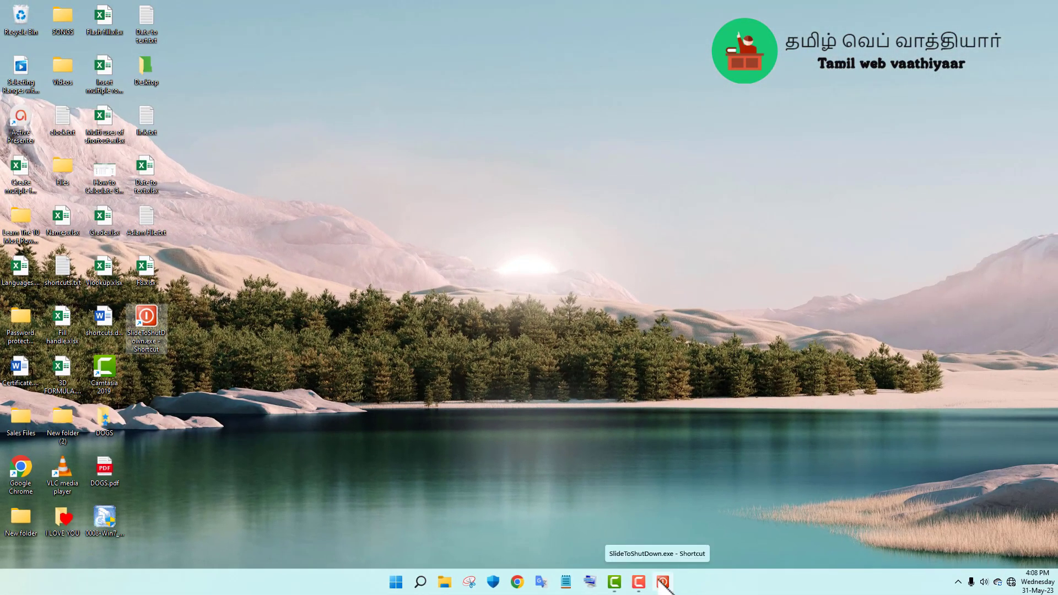
{"action": "left_click_drag", "start_coordinate": [664, 587], "coordinate": [441, 584]}
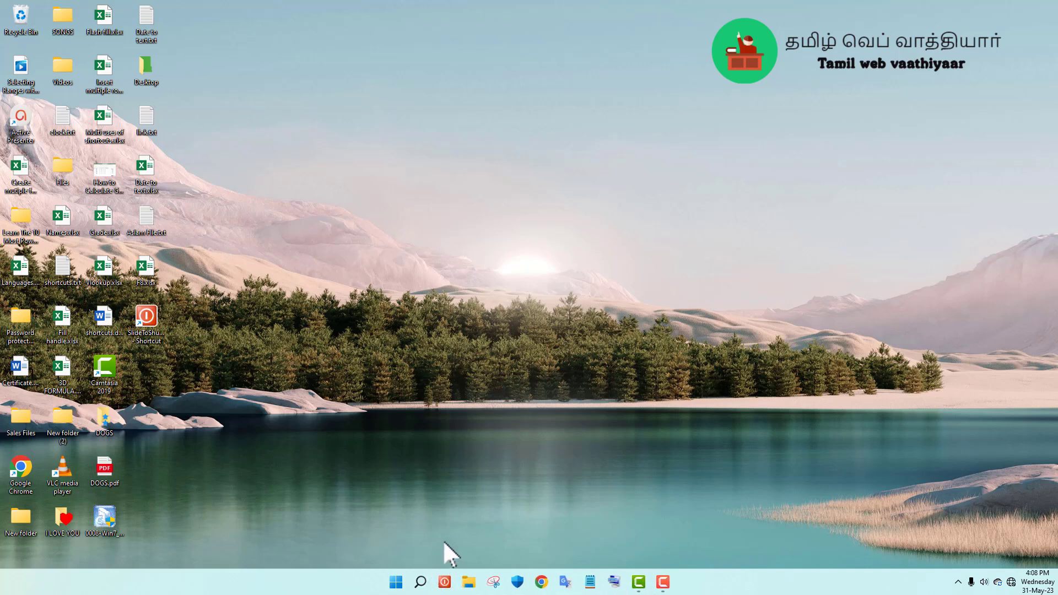
- Test the newly pinned SlideToShutDown shortcut by sliding the shutdown screen partway down, and slide it back up to cancel
{"action": "left_click", "coordinate": [445, 582]}
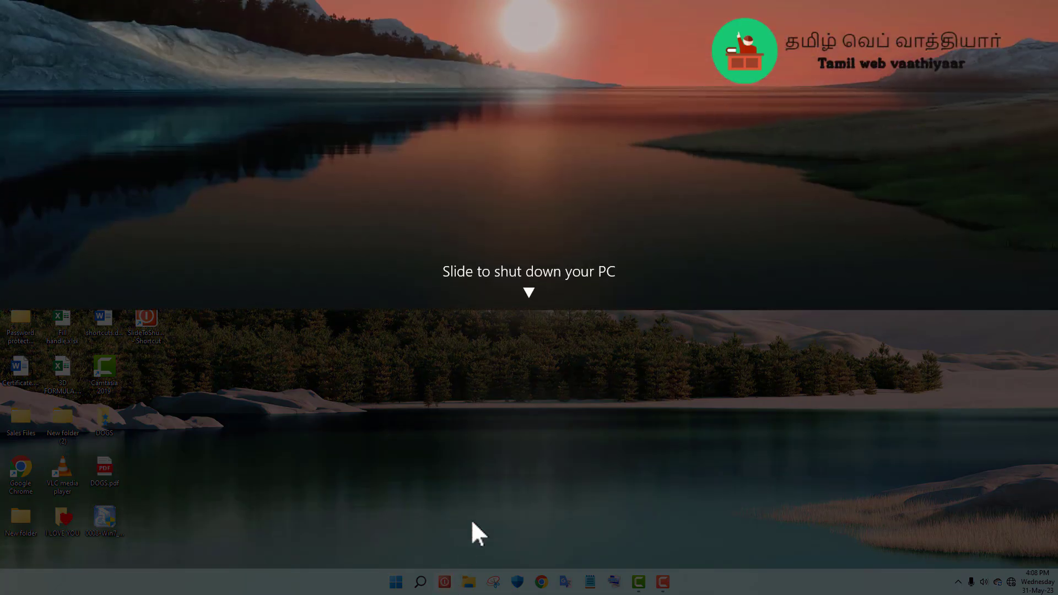
{"action": "left_click_drag", "start_coordinate": [589, 136], "coordinate": [586, 331]}
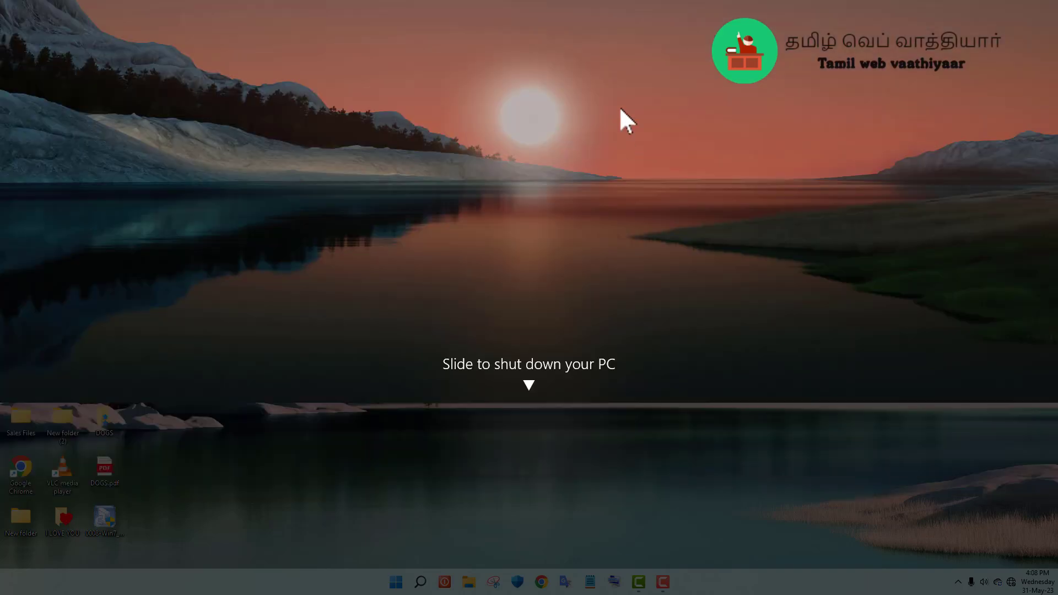
{"action": "left_click_drag", "start_coordinate": [620, 107], "coordinate": [619, 49]}
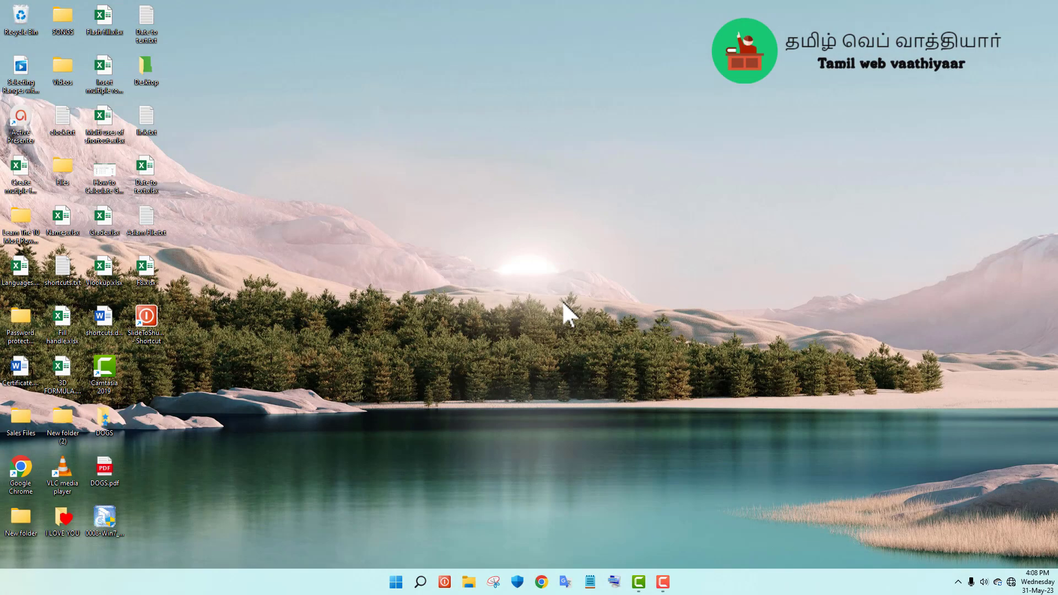